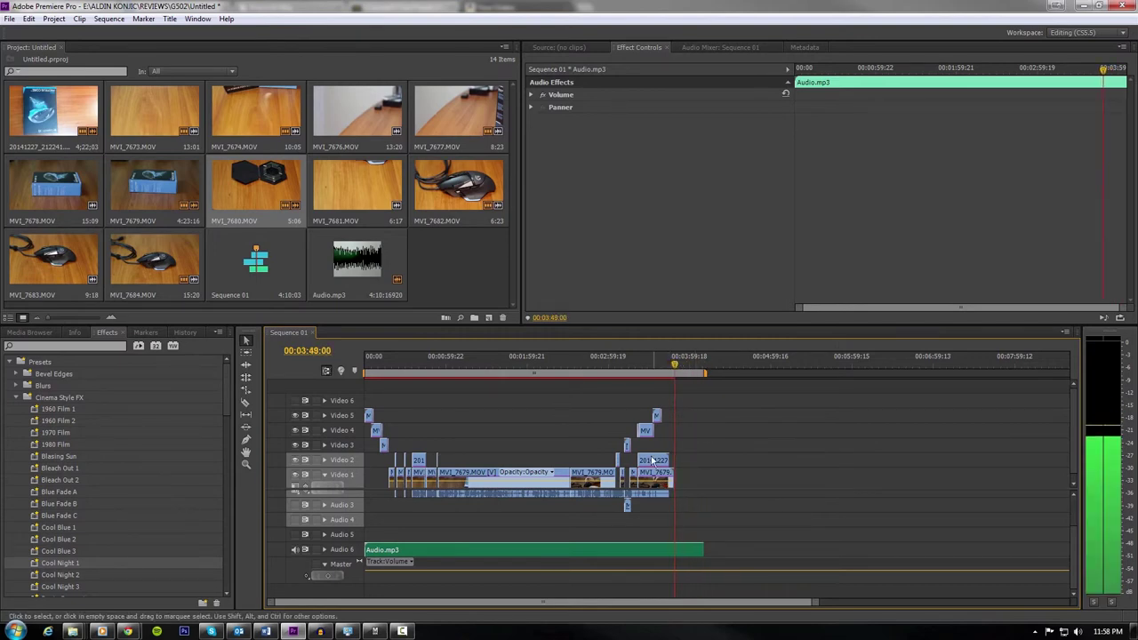
Step: Select the MVI_7684.MOV clip on Video 4 to show its Tint, ProcAmp and Gamma Correction effects
click(645, 430)
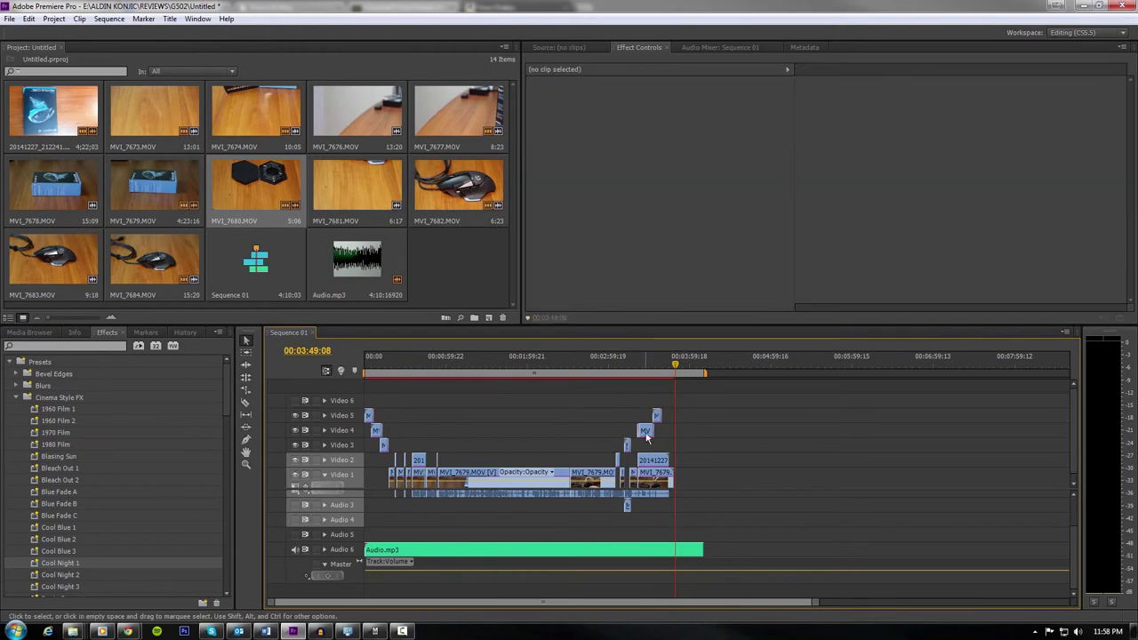